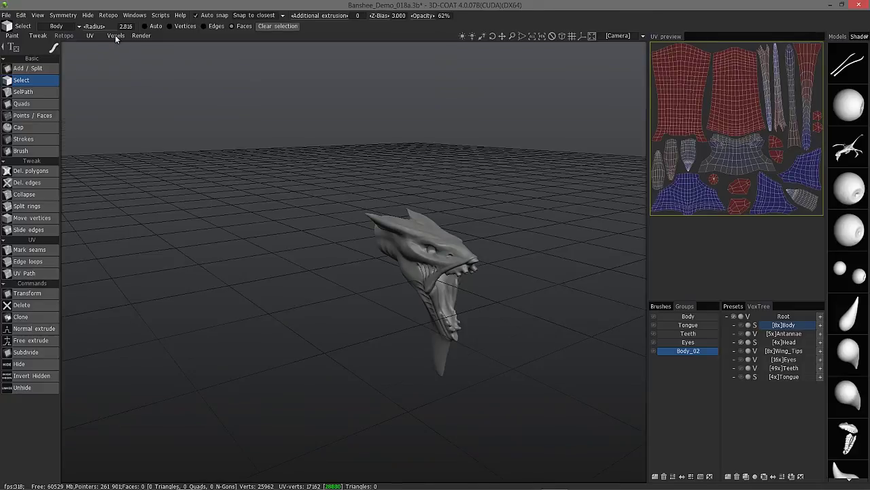
# Step: In the Voxels workspace, duplicate the Head volume and convert the copy from surface to voxel mode, keeping the original hidden
pyautogui.moveTo(354, 250)
pyautogui.mouseDown()
pyautogui.moveTo(346, 265)
pyautogui.moveTo(358, 202)
pyautogui.moveTo(412, 282)
pyautogui.moveTo(412, 297)
pyautogui.mouseUp()
pyautogui.scroll(5, 414, 298)
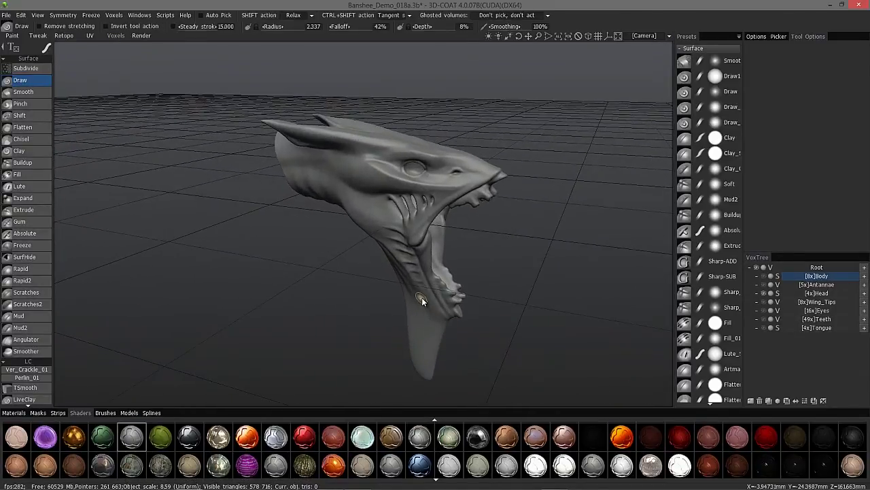
pyautogui.moveTo(570, 301); pyautogui.dragTo(517, 299)
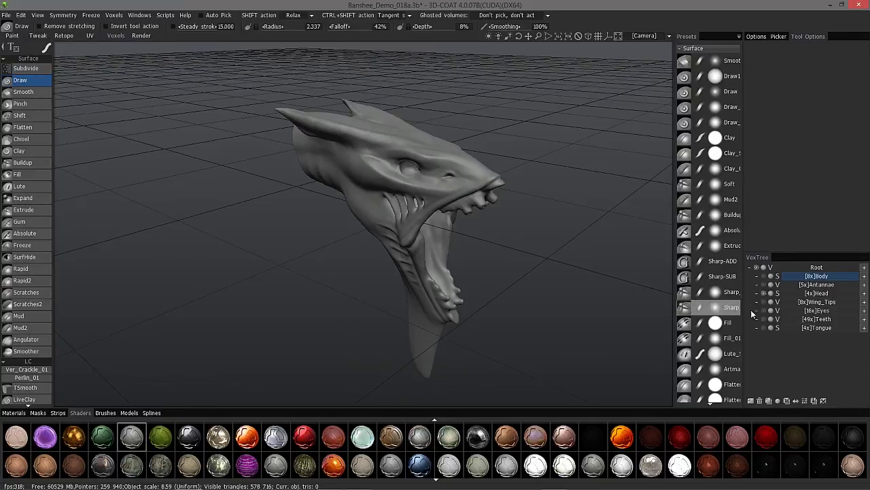
pyautogui.click(826, 293)
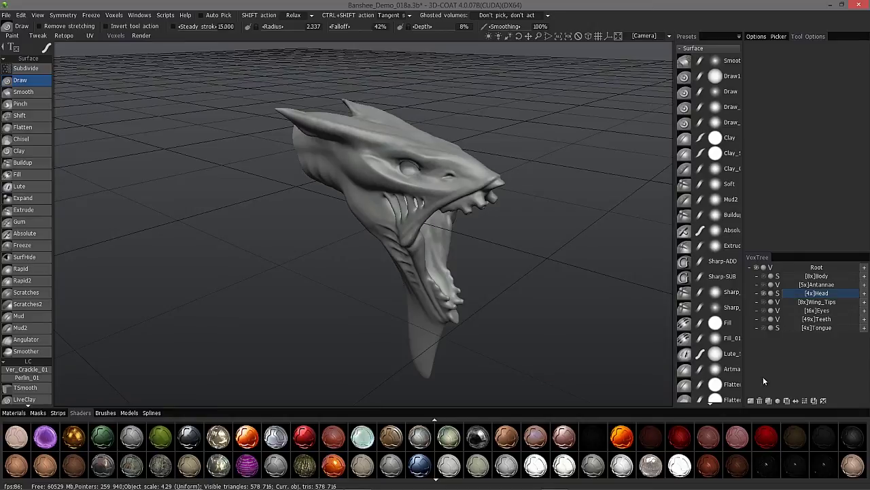
pyautogui.click(769, 401)
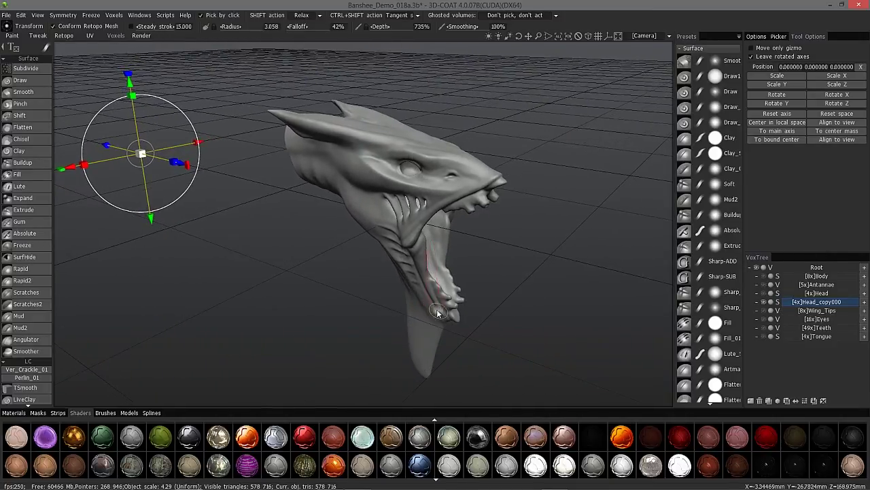
pyautogui.click(779, 307)
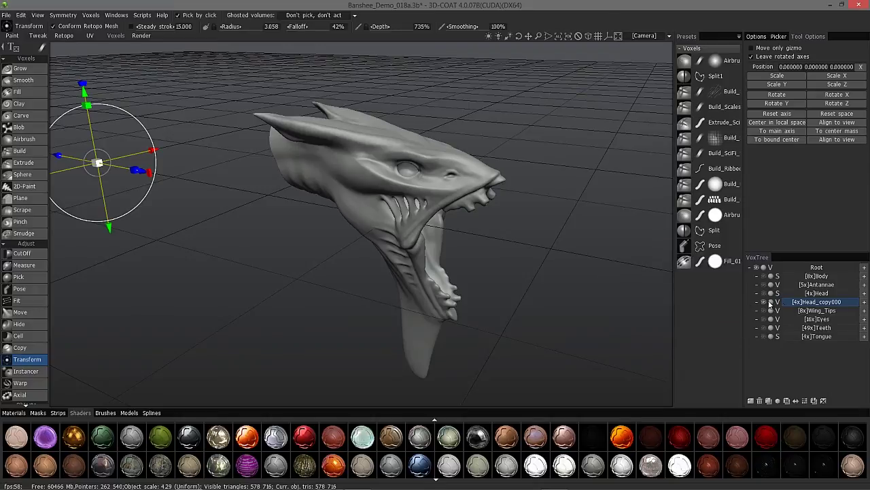
pyautogui.moveTo(35, 375); pyautogui.dragTo(66, 38, button='middle')
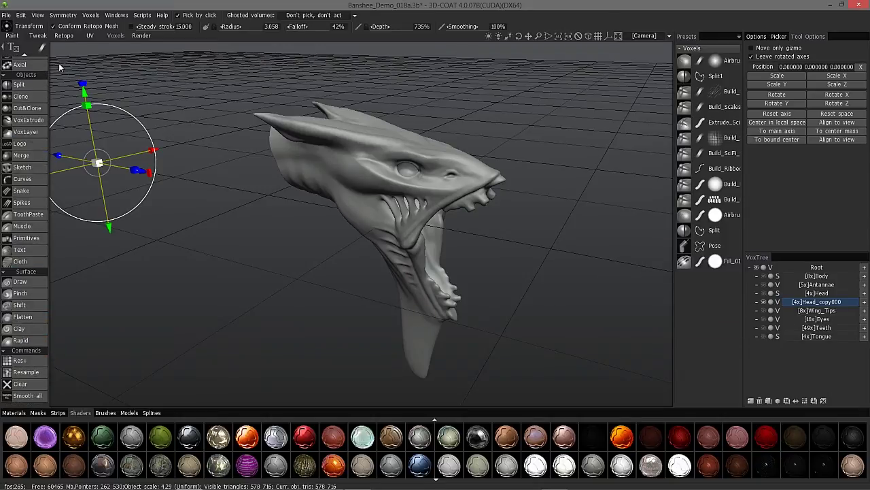
pyautogui.click(28, 374)
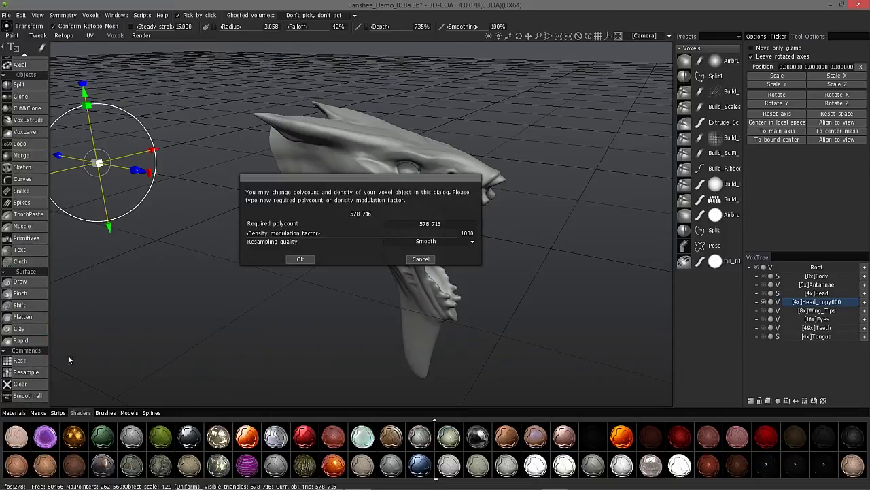
pyautogui.moveTo(374, 177); pyautogui.dragTo(642, 67)
pyautogui.moveTo(503, 162); pyautogui.dragTo(544, 155)
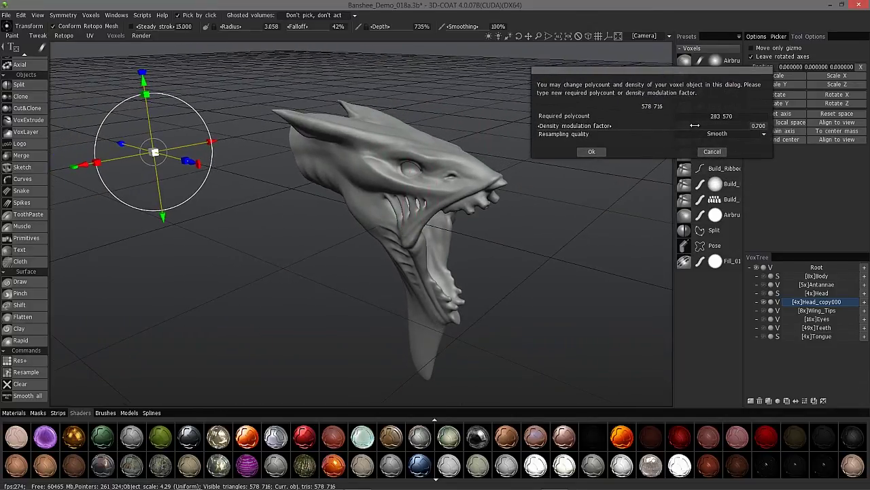
pyautogui.moveTo(695, 125); pyautogui.dragTo(696, 126)
pyautogui.click(711, 153)
# Step: Show the Eyes volume alongside the head copy and duplicate it
pyautogui.moveTo(337, 268); pyautogui.dragTo(319, 256)
pyautogui.scroll(6, 409, 178)
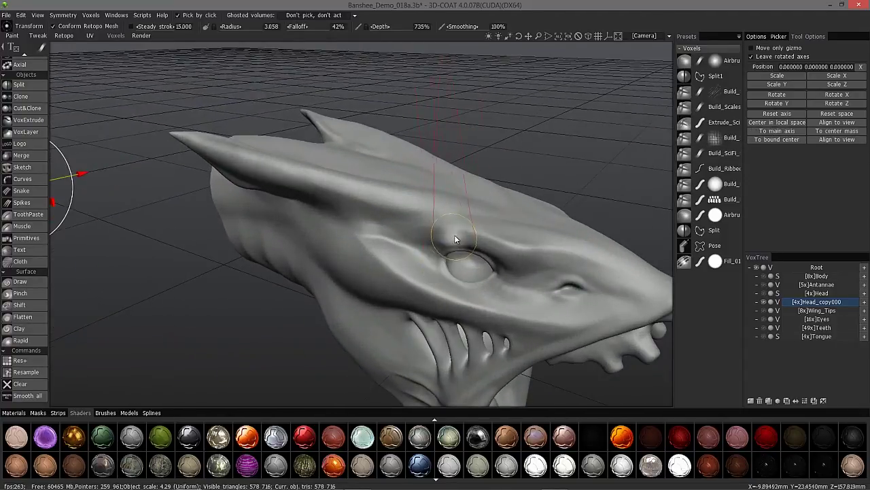
pyautogui.moveTo(454, 234)
pyautogui.keyDown('alt'); pyautogui.mouseDown()
pyautogui.moveTo(480, 263)
pyautogui.moveTo(491, 251)
pyautogui.moveTo(473, 247)
pyautogui.moveTo(503, 244)
pyautogui.moveTo(470, 243)
pyautogui.moveTo(472, 267)
pyautogui.moveTo(487, 257)
pyautogui.moveTo(519, 270)
pyautogui.moveTo(508, 251)
pyautogui.moveTo(464, 268)
pyautogui.moveTo(468, 259)
pyautogui.moveTo(440, 223)
pyautogui.moveTo(495, 299)
pyautogui.moveTo(491, 272)
pyautogui.moveTo(500, 276)
pyautogui.moveTo(467, 250)
pyautogui.moveTo(465, 272)
pyautogui.moveTo(451, 250)
pyautogui.moveTo(466, 258)
pyautogui.moveTo(446, 257)
pyautogui.moveTo(448, 293)
pyautogui.moveTo(450, 255)
pyautogui.moveTo(471, 302)
pyautogui.mouseUp(); pyautogui.keyUp('alt')
pyautogui.keyDown('alt'); pyautogui.moveTo(467, 267); pyautogui.dragTo(682, 306); pyautogui.keyUp('alt')
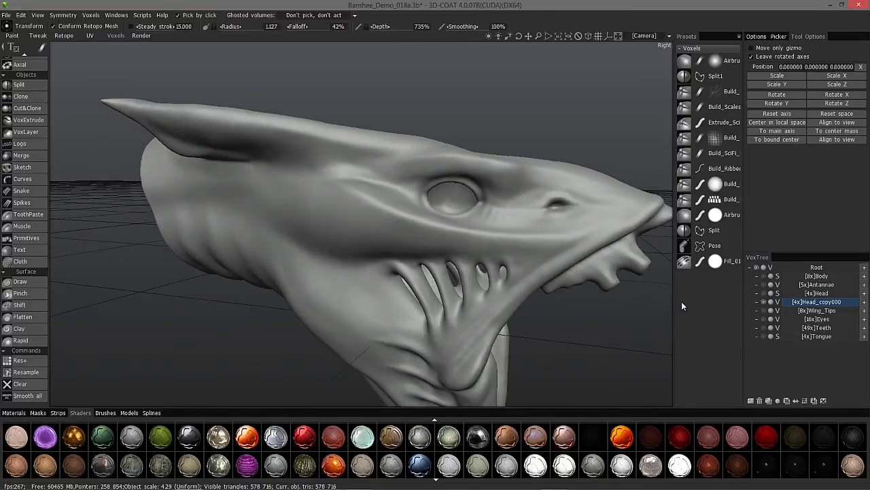
pyautogui.click(819, 320)
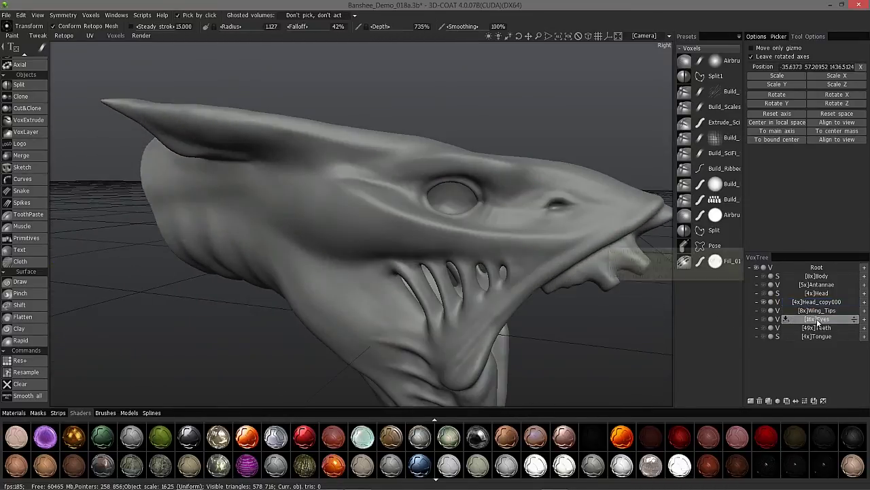
pyautogui.click(770, 320)
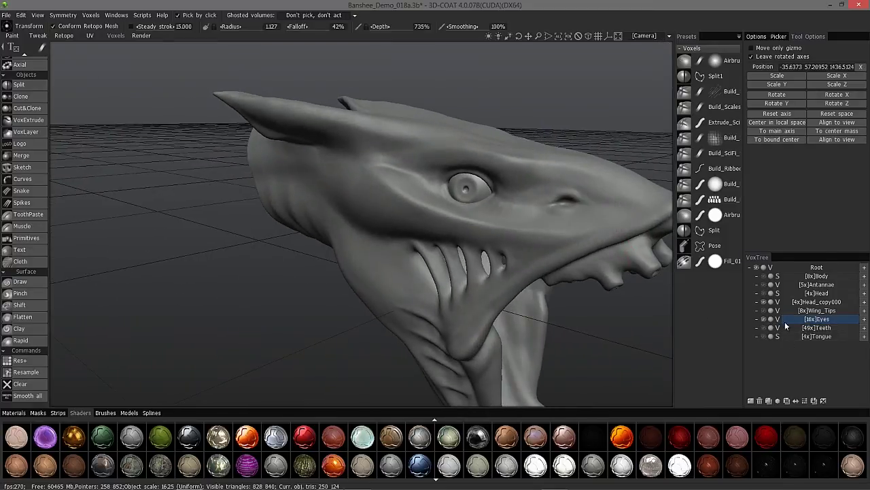
pyautogui.click(768, 400)
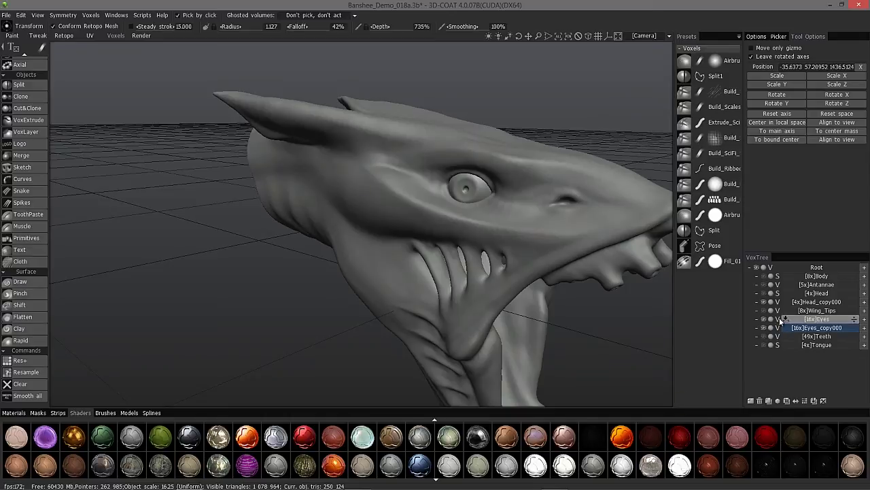
# Step: With the original Eyes volume hidden, extrude the eyes copy by 2.000 and merge it into the head copy
pyautogui.rightClick(819, 331)
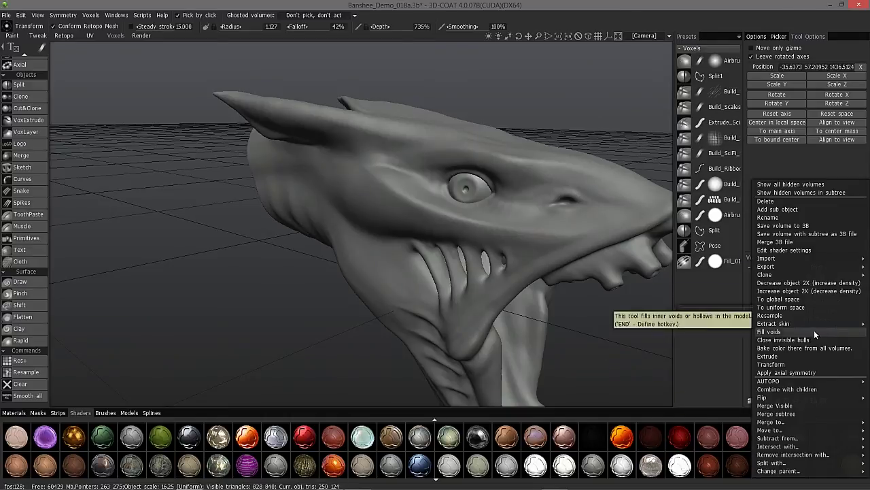
pyautogui.click(779, 354)
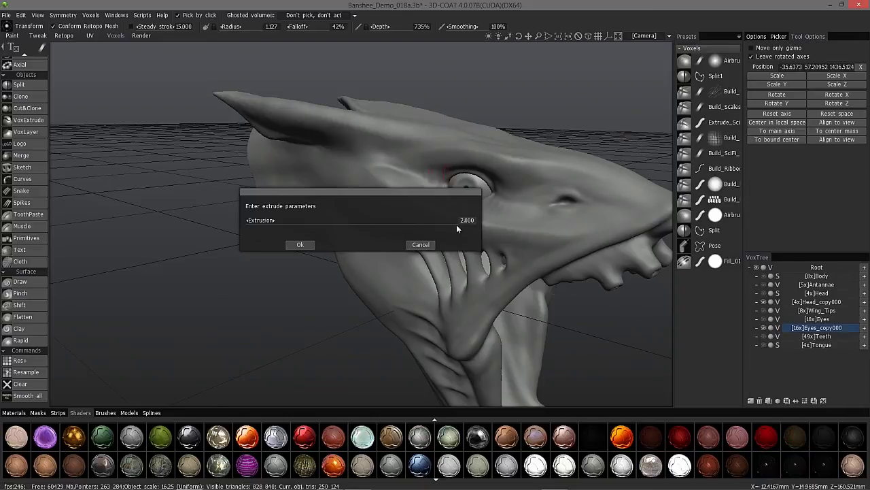
pyautogui.click(302, 245)
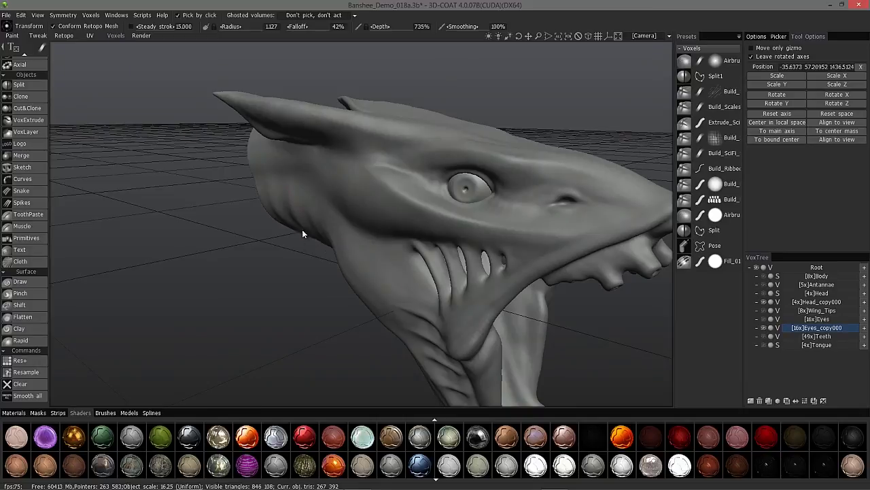
pyautogui.keyDown('alt'); pyautogui.moveTo(578, 259); pyautogui.dragTo(431, 185); pyautogui.keyUp('alt')
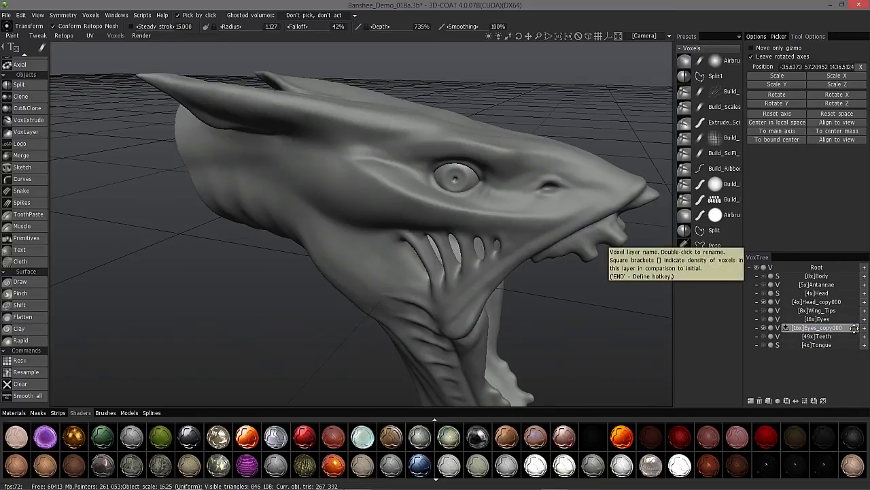
pyautogui.moveTo(855, 328); pyautogui.dragTo(840, 302)
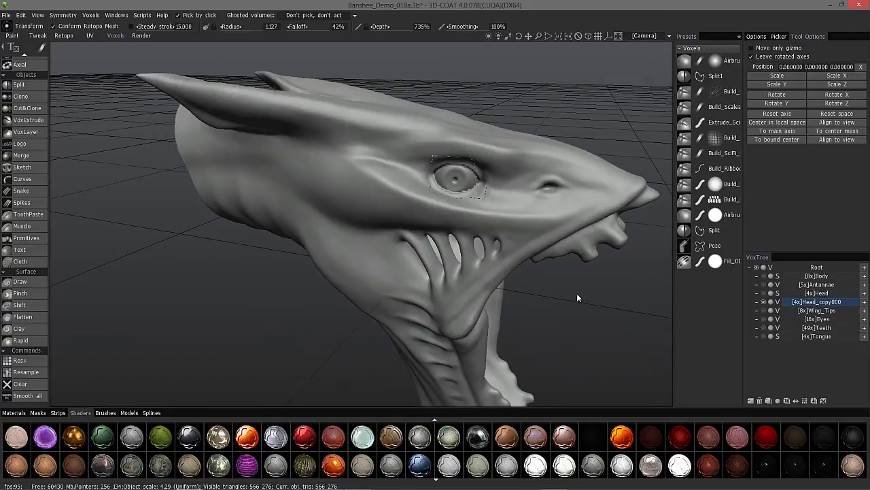
# Step: Smooth the entire head copy three times to blend the merged eyes into the sockets
pyautogui.keyDown('alt'); pyautogui.moveTo(568, 264); pyautogui.dragTo(421, 204); pyautogui.keyUp('alt')
pyautogui.click(31, 396)
pyautogui.keyDown('alt'); pyautogui.moveTo(74, 367); pyautogui.dragTo(394, 272); pyautogui.keyUp('alt')
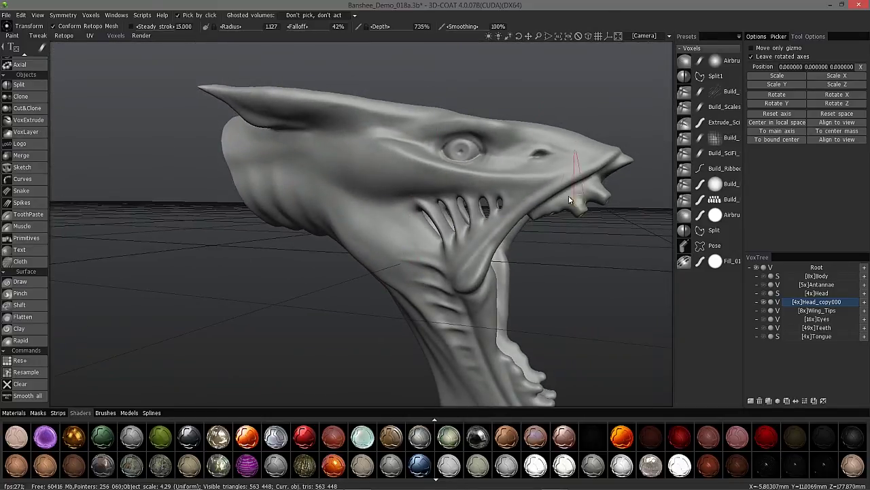
pyautogui.click(27, 399)
pyautogui.click(28, 398)
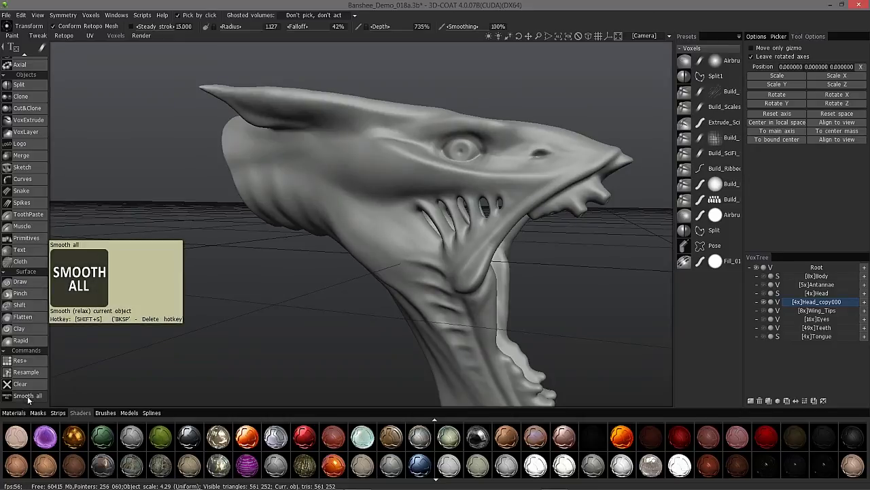
# Step: Resample the head copy with a density modulation factor of 0.738 and Smooth resampling quality
pyautogui.keyDown('alt'); pyautogui.moveTo(381, 285); pyautogui.dragTo(472, 272); pyautogui.keyUp('alt')
pyautogui.rightClick(824, 303)
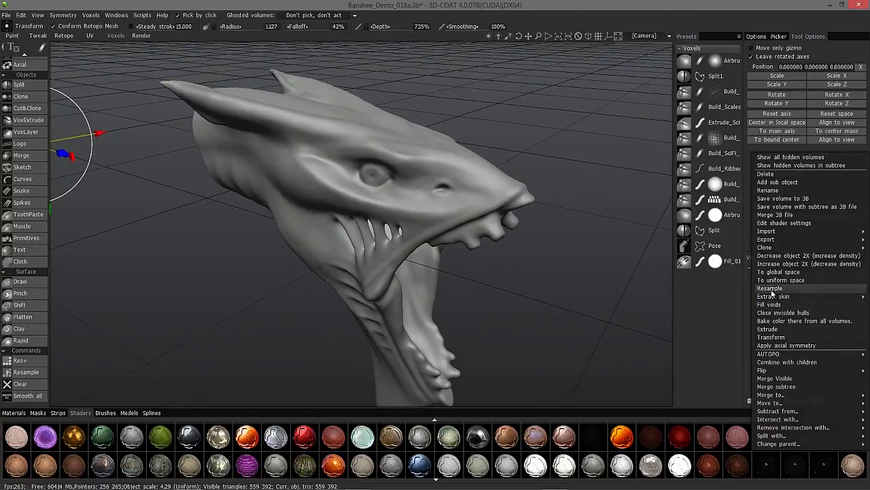
pyautogui.click(771, 288)
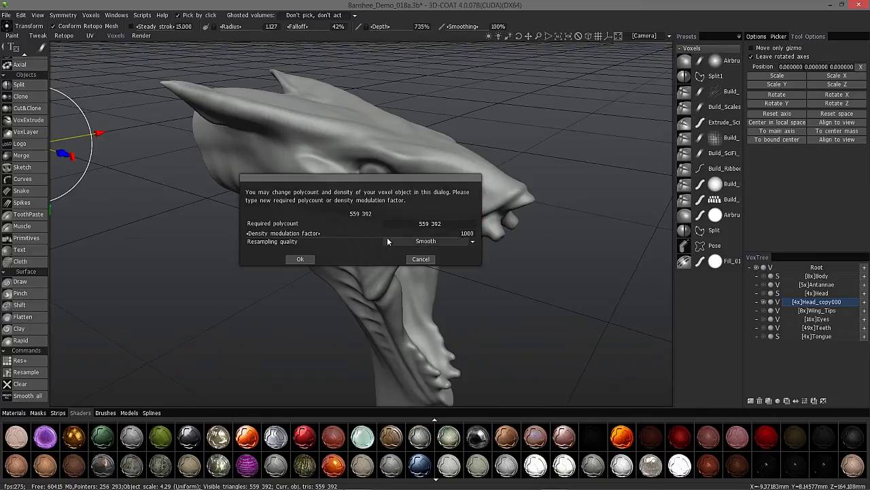
pyautogui.moveTo(386, 232); pyautogui.dragTo(345, 260)
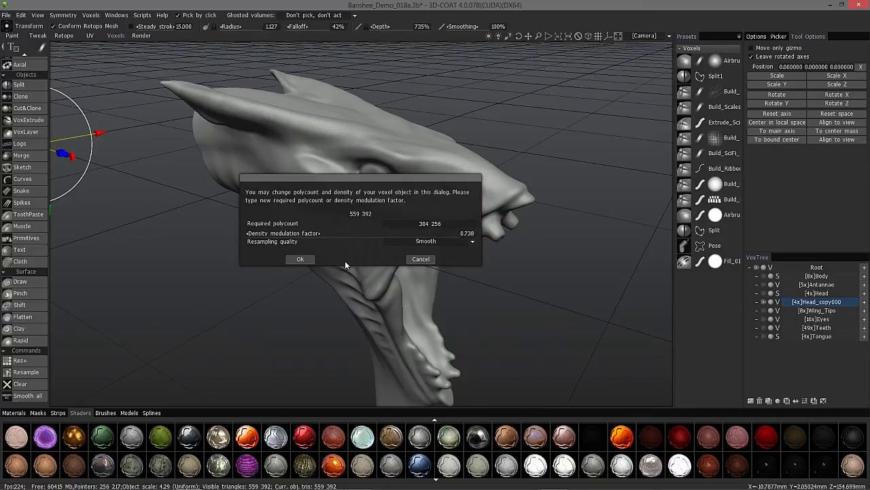
pyautogui.click(407, 241)
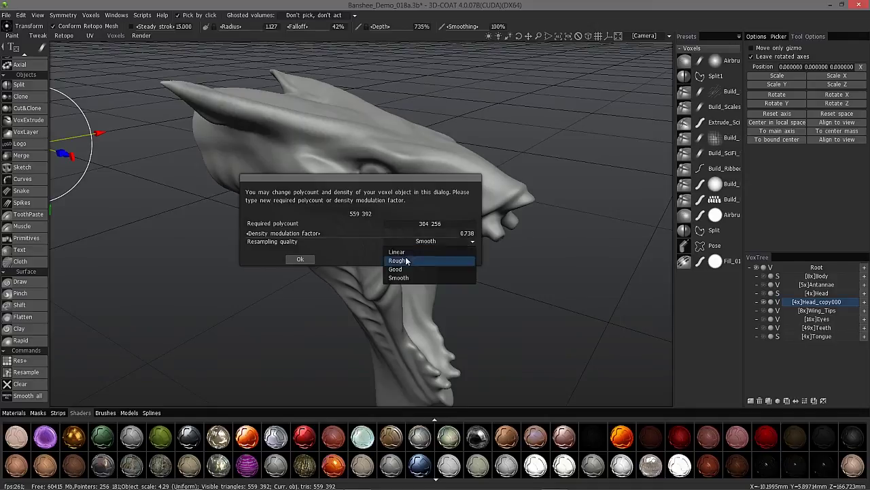
pyautogui.click(407, 279)
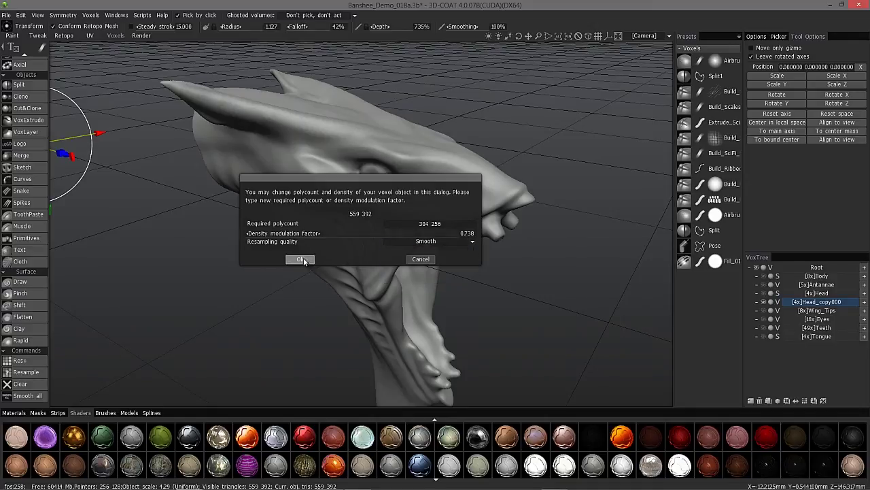
pyautogui.click(301, 258)
# Step: Apply one more overall smoothing pass to the resampled head copy
pyautogui.moveTo(243, 211); pyautogui.dragTo(280, 272)
pyautogui.scroll(2, 286, 272)
pyautogui.scroll(2, 286, 272)
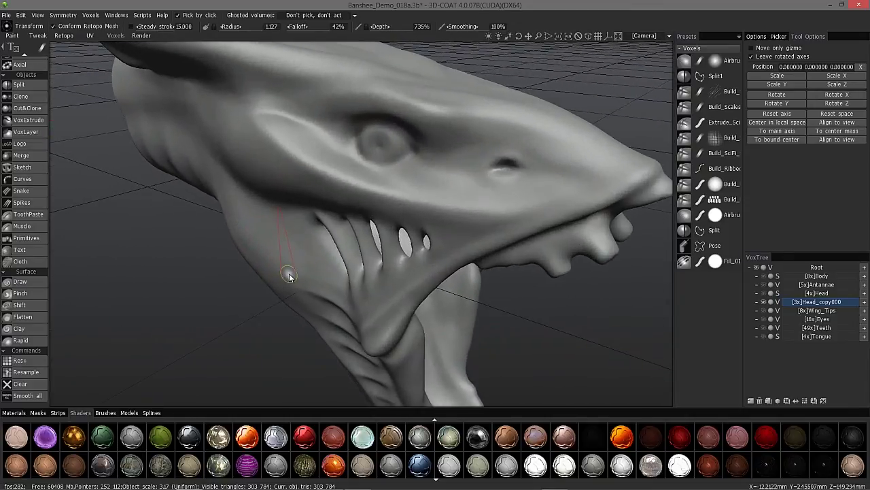
pyautogui.click(37, 396)
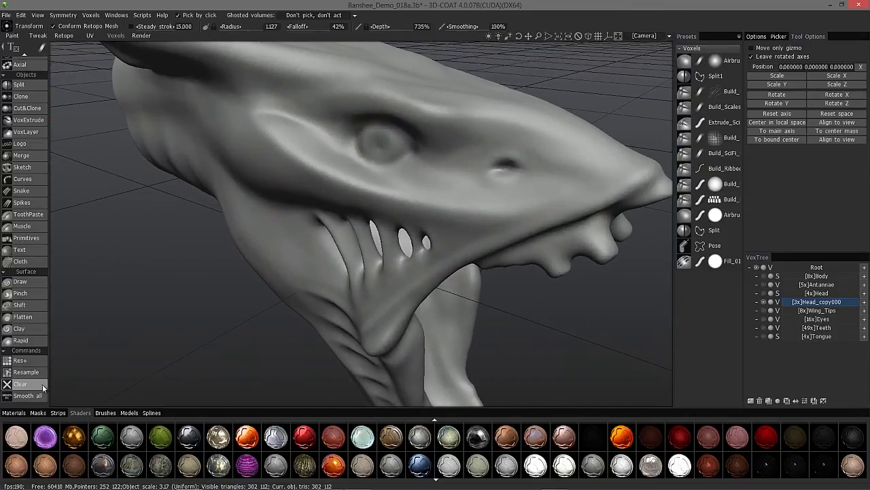
# Step: Compare the simplified head copy with the detailed Body volume by toggling their visibility, leaving only the head copy shown
pyautogui.moveTo(98, 364); pyautogui.dragTo(123, 296)
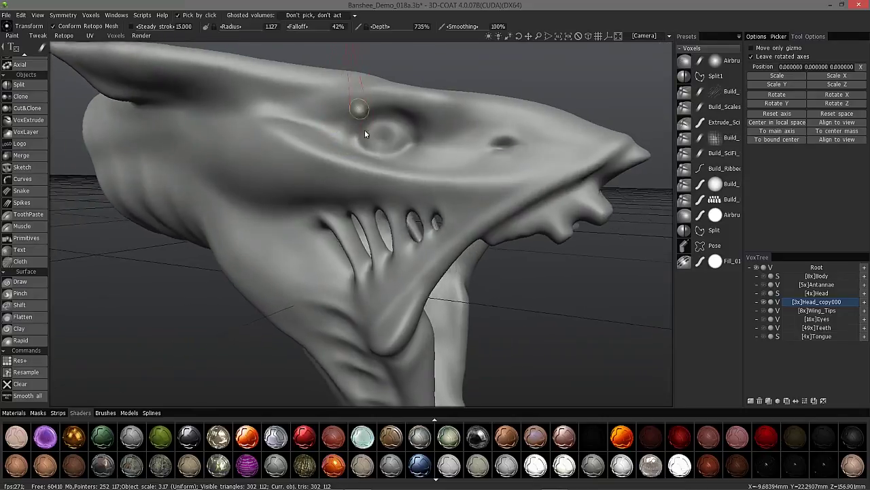
pyautogui.moveTo(413, 139)
pyautogui.mouseDown()
pyautogui.moveTo(350, 146)
pyautogui.moveTo(417, 127)
pyautogui.moveTo(404, 174)
pyautogui.moveTo(421, 159)
pyautogui.moveTo(439, 163)
pyautogui.mouseUp()
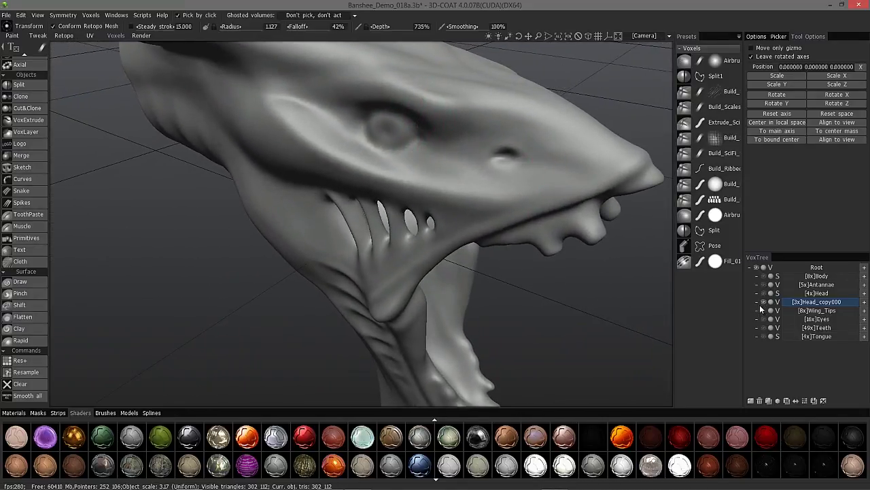
pyautogui.click(763, 301)
pyautogui.click(763, 277)
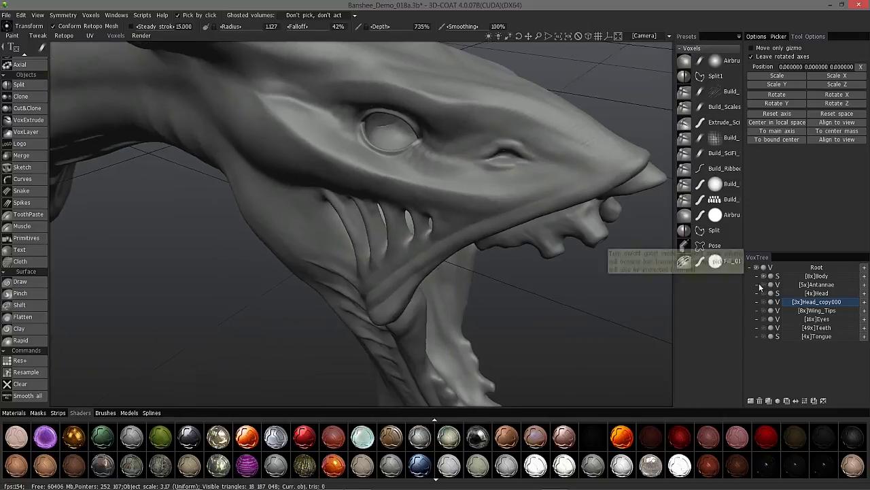
pyautogui.moveTo(384, 175)
pyautogui.mouseDown(button='middle')
pyautogui.moveTo(519, 116)
pyautogui.moveTo(426, 225)
pyautogui.mouseUp(button='middle')
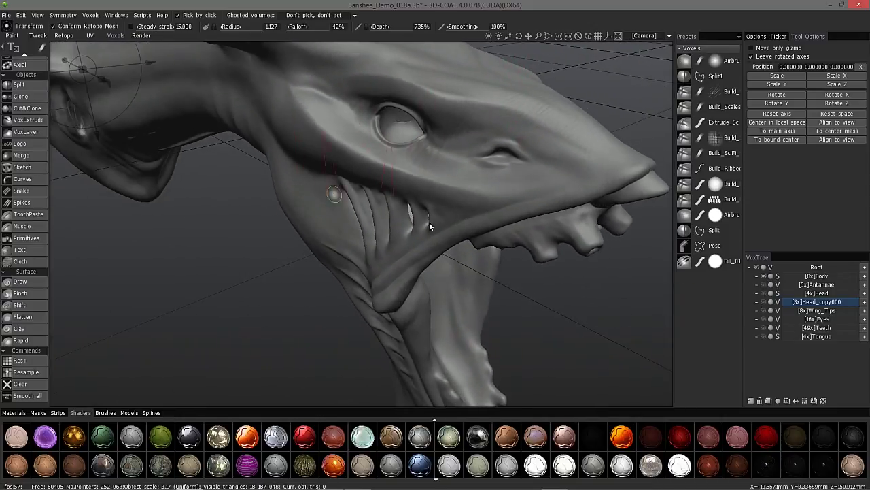
pyautogui.click(764, 301)
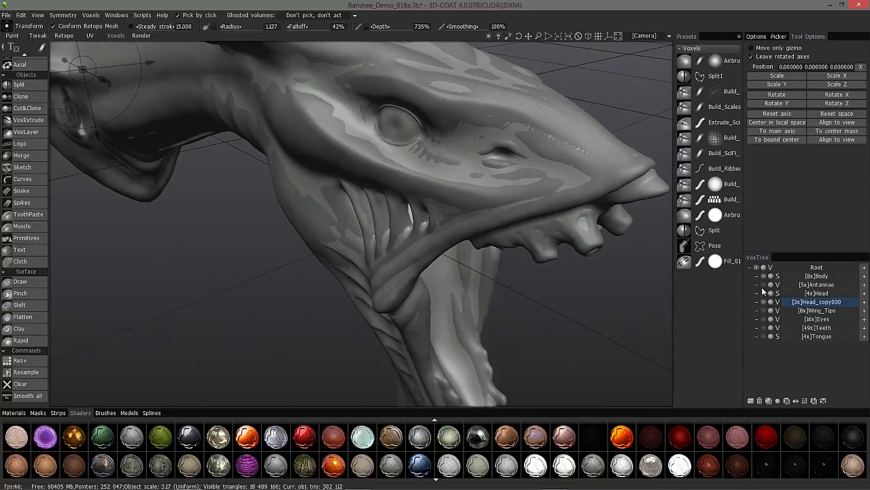
pyautogui.click(763, 275)
# Step: Start the plain AUTOPO retopology on the head copy volume and move its settings window clear of the model
pyautogui.moveTo(611, 265); pyautogui.dragTo(347, 145, button='middle')
pyautogui.click(807, 299)
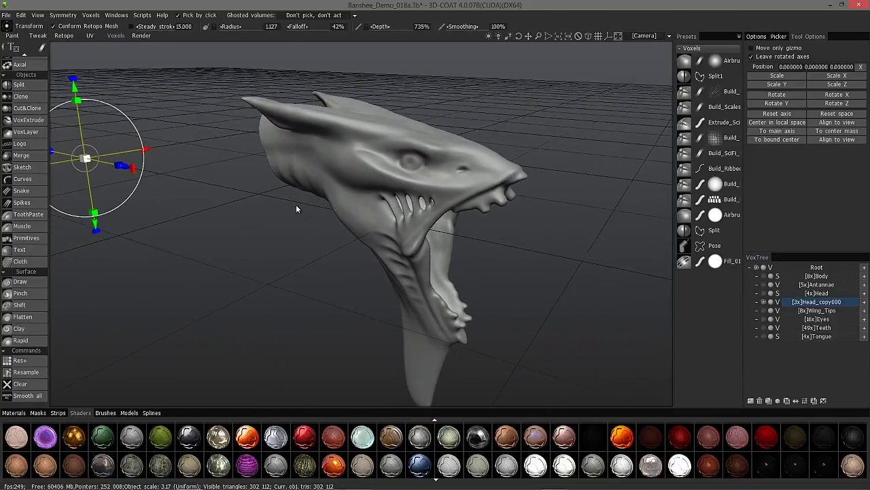
pyautogui.rightClick(808, 303)
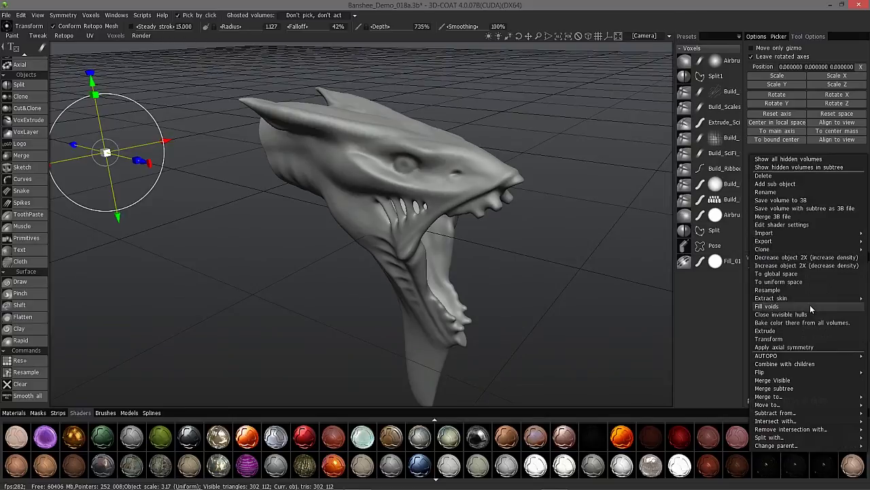
pyautogui.moveTo(774, 358)
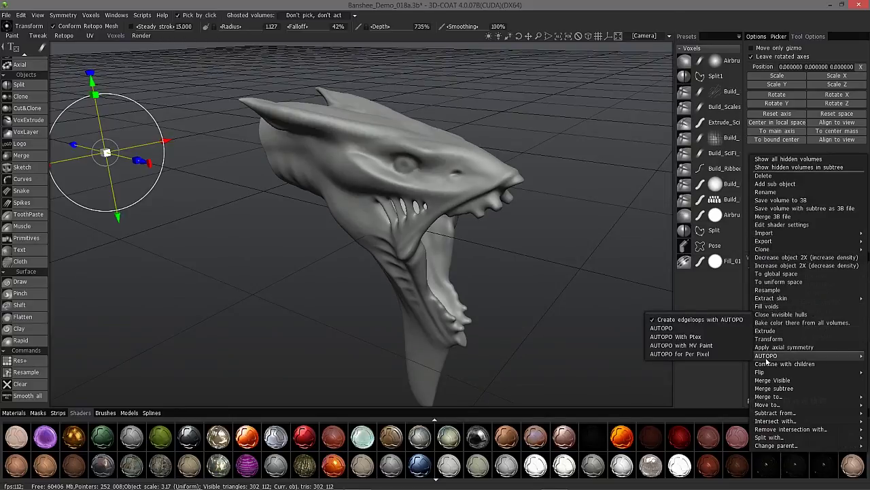
pyautogui.click(663, 328)
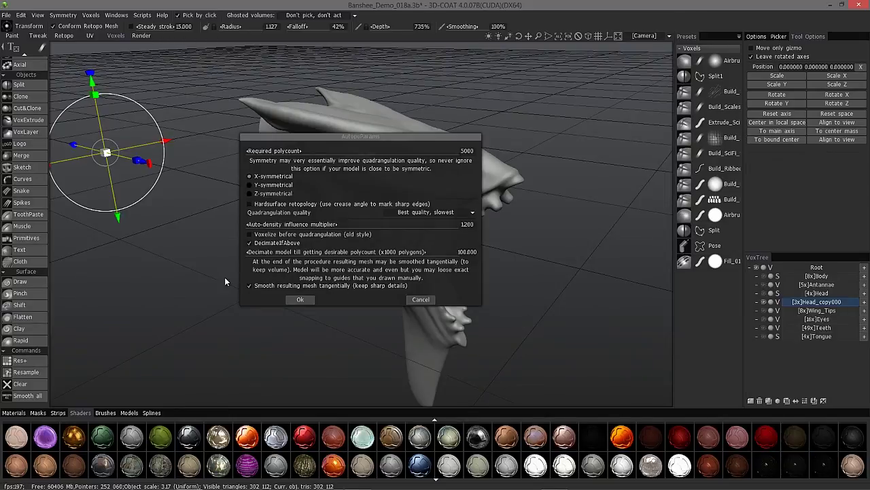
pyautogui.moveTo(360, 138); pyautogui.dragTo(658, 62)
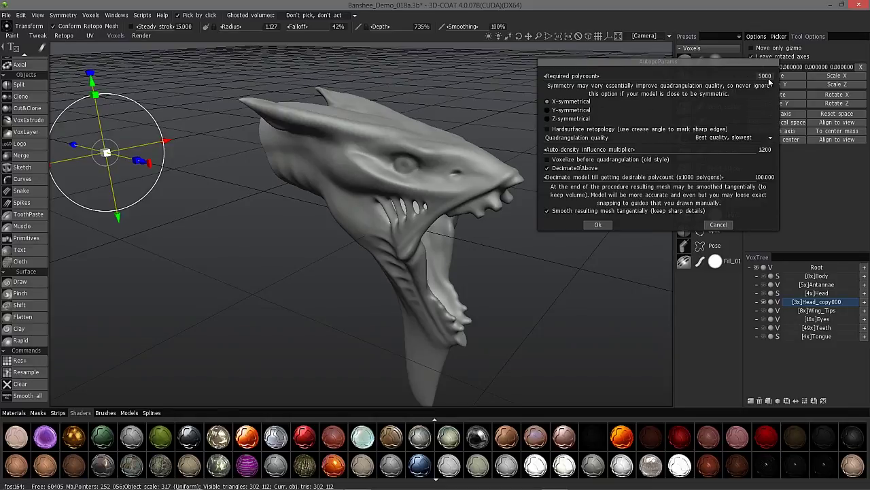
# Step: Accept the AUTOPO parameters with a required polycount of 5000, X symmetry, best quadrangulation quality and tangential smoothing
pyautogui.moveTo(420, 228); pyautogui.dragTo(423, 174, button='middle')
pyautogui.keyDown('alt'); pyautogui.moveTo(355, 258); pyautogui.dragTo(389, 188); pyautogui.keyUp('alt')
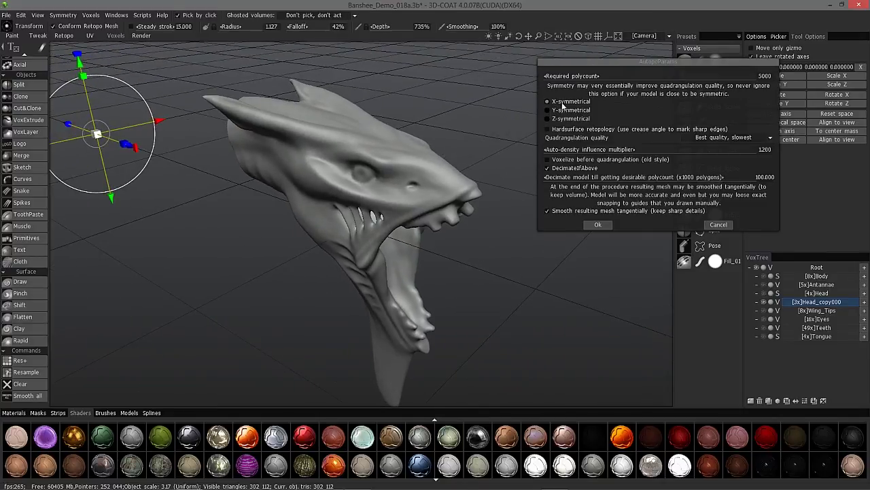
pyautogui.keyDown('alt'); pyautogui.moveTo(420, 170); pyautogui.dragTo(551, 109); pyautogui.keyUp('alt')
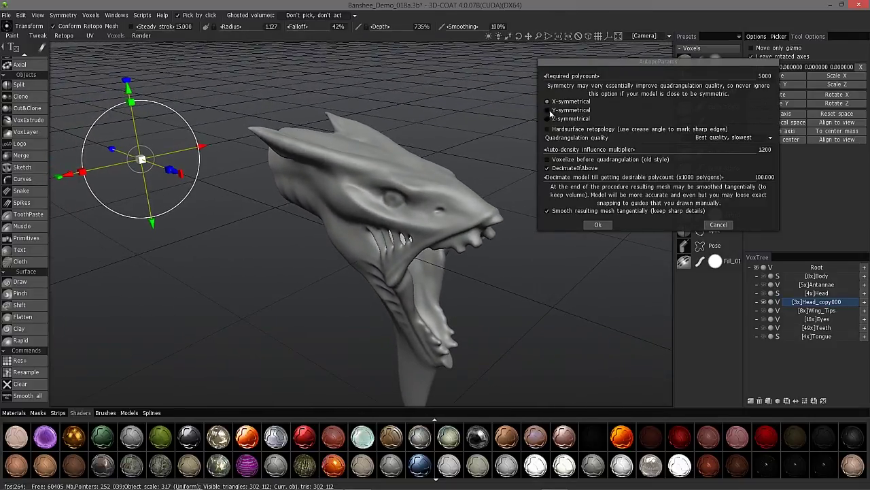
pyautogui.keyDown('alt'); pyautogui.moveTo(379, 177); pyautogui.dragTo(321, 223); pyautogui.keyUp('alt')
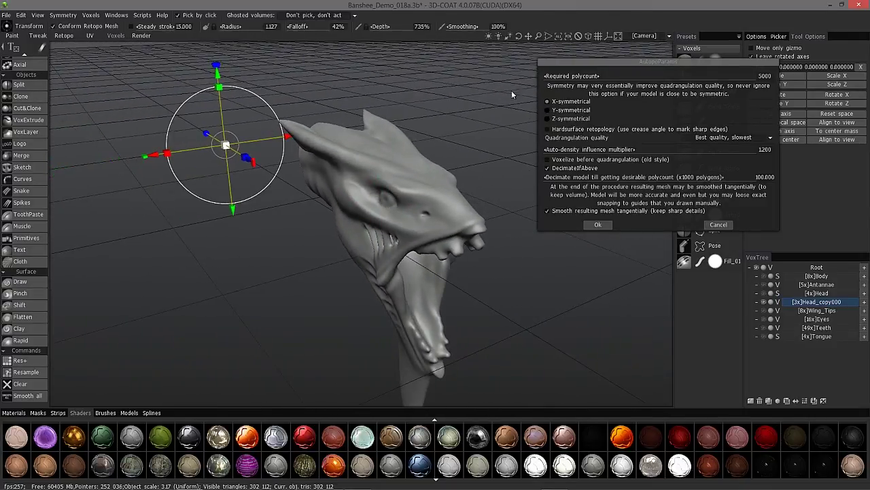
pyautogui.keyDown('alt'); pyautogui.moveTo(624, 300); pyautogui.dragTo(654, 298); pyautogui.keyUp('alt')
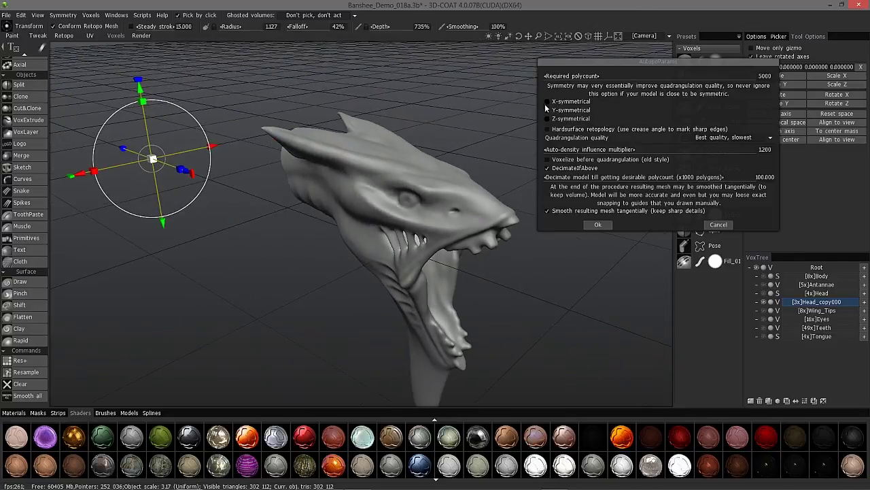
pyautogui.keyDown('alt'); pyautogui.moveTo(506, 240); pyautogui.dragTo(641, 176); pyautogui.keyUp('alt')
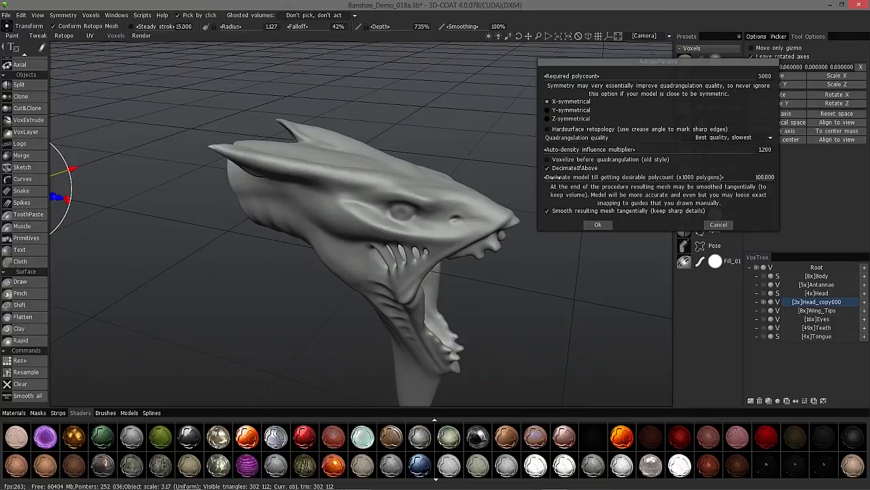
pyautogui.keyDown('alt'); pyautogui.moveTo(554, 176); pyautogui.dragTo(569, 175); pyautogui.keyUp('alt')
pyautogui.keyDown('alt'); pyautogui.moveTo(603, 303); pyautogui.dragTo(737, 182); pyautogui.keyUp('alt')
pyautogui.keyDown('alt'); pyautogui.moveTo(526, 225); pyautogui.dragTo(597, 272); pyautogui.keyUp('alt')
pyautogui.click(586, 226)
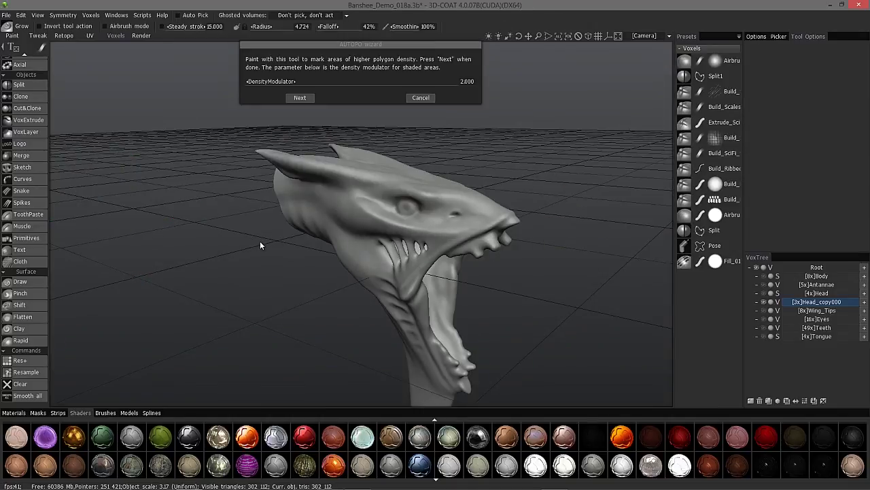
# Step: Leave the head copy without painted density areas and continue the AUTOPO wizard to the guide stroke stage
pyautogui.keyDown('alt'); pyautogui.moveTo(262, 242); pyautogui.dragTo(407, 190); pyautogui.keyUp('alt')
pyautogui.keyDown('alt'); pyautogui.moveTo(413, 218); pyautogui.dragTo(456, 202, button='right'); pyautogui.keyUp('alt')
pyautogui.moveTo(456, 202)
pyautogui.keyDown('alt'); pyautogui.mouseDown()
pyautogui.moveTo(463, 189)
pyautogui.moveTo(443, 196)
pyautogui.moveTo(463, 189)
pyautogui.mouseUp(); pyautogui.keyUp('alt')
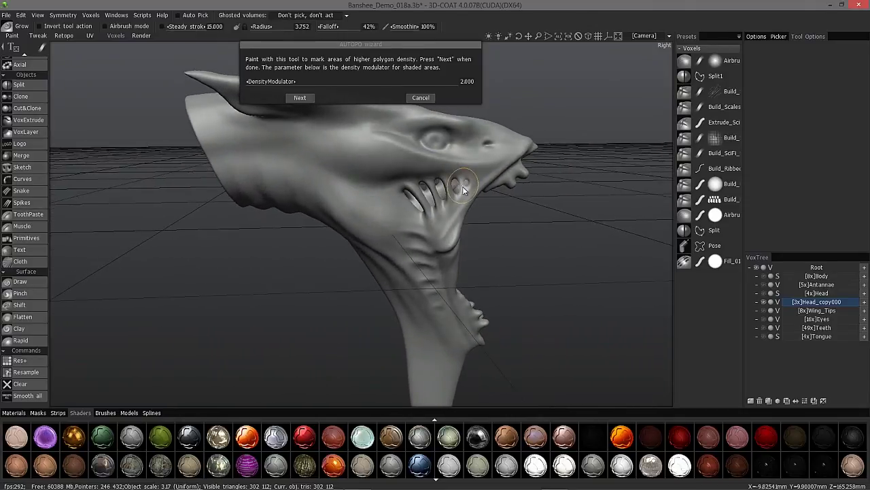
pyautogui.keyDown('alt'); pyautogui.moveTo(423, 211); pyautogui.dragTo(370, 124); pyautogui.keyUp('alt')
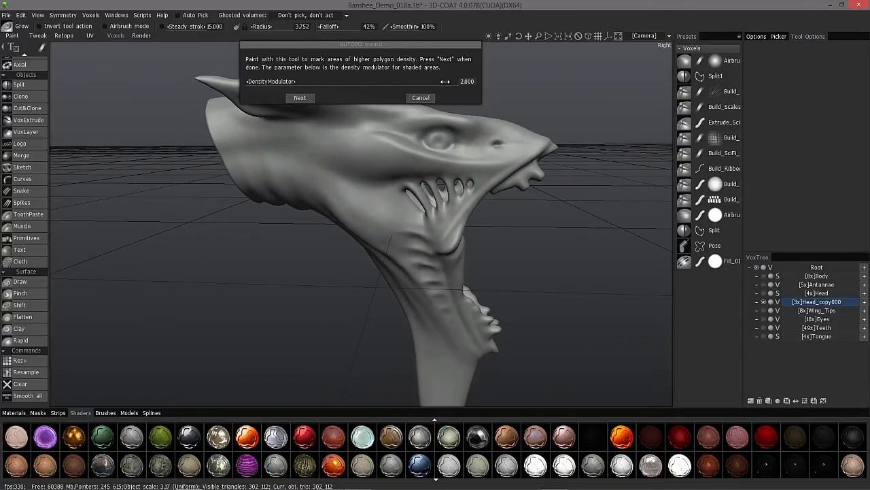
pyautogui.keyDown('alt'); pyautogui.moveTo(469, 144); pyautogui.dragTo(436, 235); pyautogui.keyUp('alt')
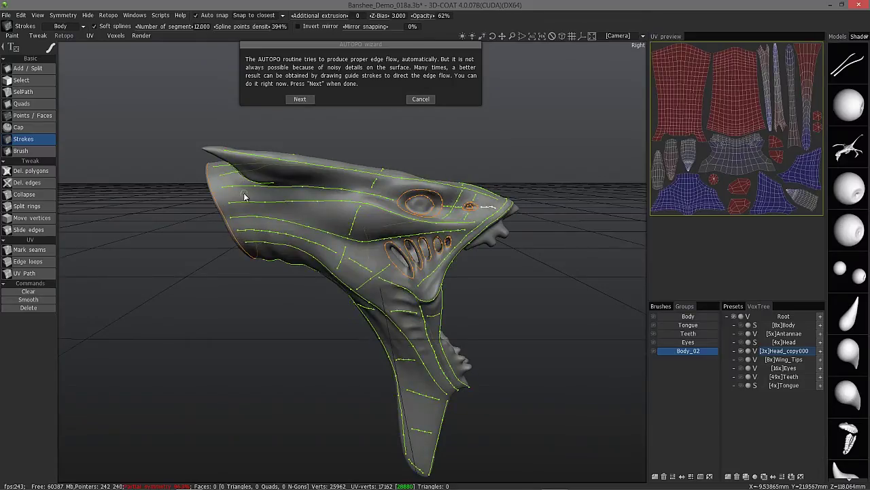
# Step: Examine how the guide strokes follow the head, neck, jaw and gill openings for edge flow
pyautogui.keyDown('alt'); pyautogui.moveTo(245, 195); pyautogui.dragTo(167, 260); pyautogui.keyUp('alt')
pyautogui.keyDown('alt'); pyautogui.moveTo(259, 293); pyautogui.dragTo(294, 311); pyautogui.keyUp('alt')
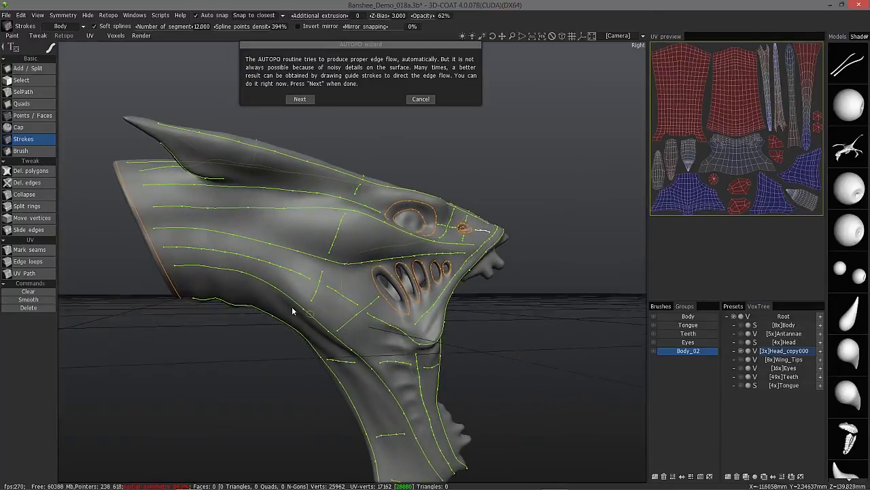
pyautogui.keyDown('alt'); pyautogui.moveTo(418, 275); pyautogui.dragTo(388, 313); pyautogui.keyUp('alt')
pyautogui.moveTo(423, 209)
pyautogui.keyDown('alt'); pyautogui.mouseDown()
pyautogui.moveTo(255, 230)
pyautogui.moveTo(258, 218)
pyautogui.moveTo(272, 214)
pyautogui.moveTo(222, 302)
pyautogui.moveTo(248, 316)
pyautogui.moveTo(296, 272)
pyautogui.moveTo(306, 280)
pyautogui.moveTo(209, 265)
pyautogui.moveTo(264, 289)
pyautogui.moveTo(299, 272)
pyautogui.moveTo(331, 184)
pyautogui.moveTo(301, 181)
pyautogui.moveTo(287, 213)
pyautogui.mouseUp(); pyautogui.keyUp('alt')
pyautogui.moveTo(325, 241)
pyautogui.keyDown('alt'); pyautogui.mouseDown()
pyautogui.moveTo(334, 297)
pyautogui.moveTo(378, 296)
pyautogui.moveTo(497, 331)
pyautogui.mouseUp(); pyautogui.keyUp('alt')
pyautogui.keyDown('alt'); pyautogui.moveTo(498, 321); pyautogui.dragTo(508, 276, button='right'); pyautogui.keyUp('alt')
pyautogui.keyDown('alt'); pyautogui.moveTo(576, 270); pyautogui.dragTo(505, 264, button='middle'); pyautogui.keyUp('alt')
pyautogui.keyDown('alt'); pyautogui.moveTo(503, 259); pyautogui.dragTo(474, 99, button='right'); pyautogui.keyUp('alt')
pyautogui.moveTo(462, 208)
pyautogui.keyDown('alt'); pyautogui.mouseDown()
pyautogui.moveTo(433, 201)
pyautogui.moveTo(448, 210)
pyautogui.mouseUp(); pyautogui.keyUp('alt')
# Step: Examine the closed guide loops around the nostril and eye and the short cross strokes on the brow and throat
pyautogui.click(434, 174)
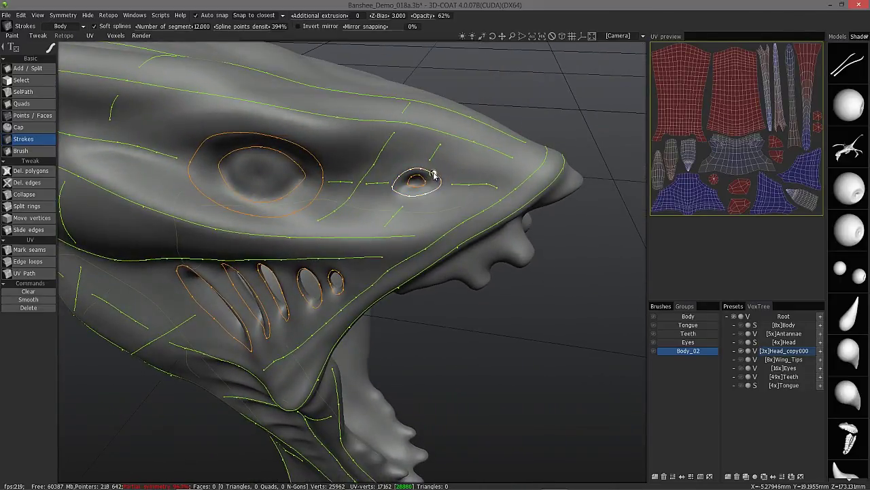
pyautogui.moveTo(379, 185)
pyautogui.keyDown('alt'); pyautogui.mouseDown()
pyautogui.moveTo(372, 203)
pyautogui.moveTo(384, 184)
pyautogui.mouseUp(); pyautogui.keyUp('alt')
pyautogui.click(383, 203)
pyautogui.moveTo(487, 249)
pyautogui.keyDown('alt'); pyautogui.mouseDown()
pyautogui.moveTo(458, 196)
pyautogui.moveTo(439, 204)
pyautogui.moveTo(467, 200)
pyautogui.moveTo(444, 196)
pyautogui.moveTo(467, 207)
pyautogui.moveTo(444, 198)
pyautogui.moveTo(388, 263)
pyautogui.moveTo(355, 185)
pyautogui.mouseUp(); pyautogui.keyUp('alt')
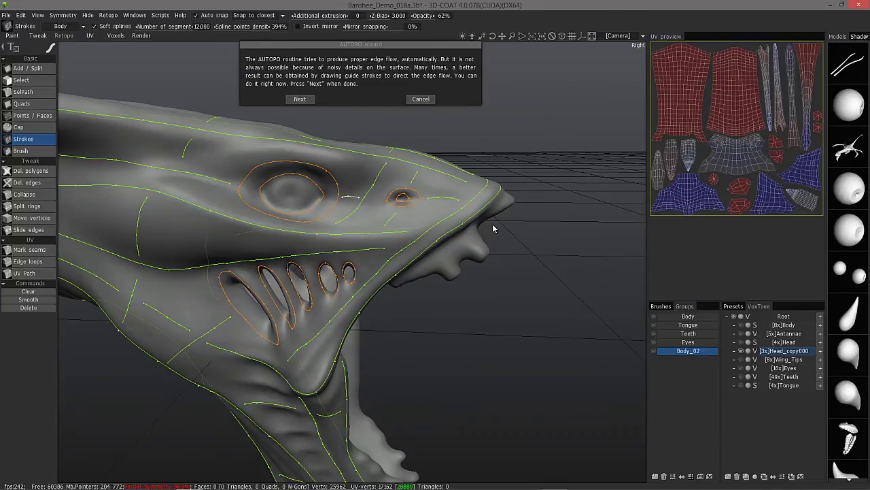
pyautogui.moveTo(494, 229)
pyautogui.keyDown('alt'); pyautogui.mouseDown()
pyautogui.moveTo(514, 231)
pyautogui.moveTo(546, 272)
pyautogui.moveTo(472, 194)
pyautogui.moveTo(453, 204)
pyautogui.moveTo(461, 200)
pyautogui.moveTo(343, 128)
pyautogui.moveTo(363, 219)
pyautogui.moveTo(384, 226)
pyautogui.moveTo(387, 196)
pyautogui.moveTo(376, 188)
pyautogui.mouseUp(); pyautogui.keyUp('alt')
pyautogui.click(376, 189)
pyautogui.click(374, 190)
pyautogui.keyDown('alt'); pyautogui.moveTo(373, 190); pyautogui.dragTo(212, 225); pyautogui.keyUp('alt')
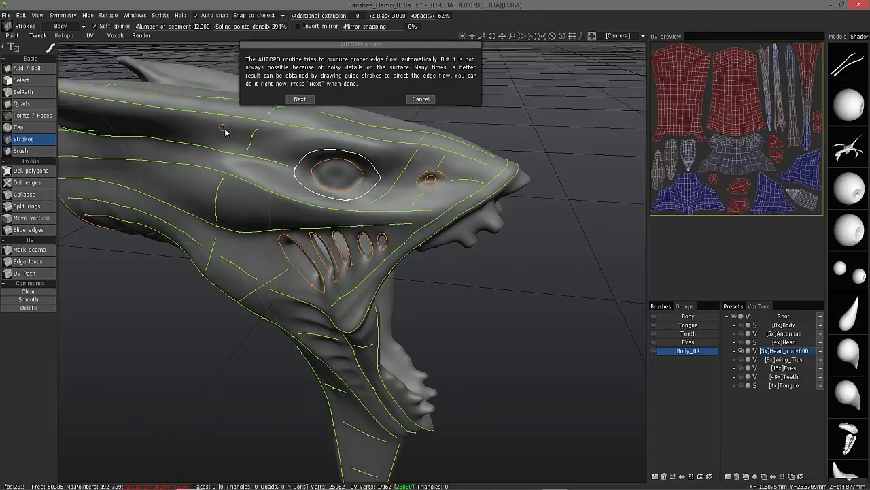
pyautogui.moveTo(225, 131)
pyautogui.keyDown('alt'); pyautogui.mouseDown()
pyautogui.moveTo(252, 140)
pyautogui.moveTo(248, 149)
pyautogui.mouseUp(); pyautogui.keyUp('alt')
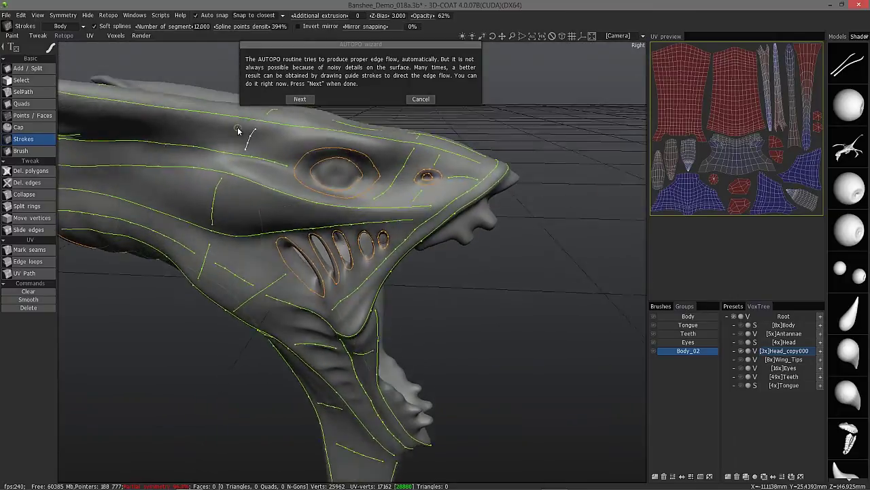
pyautogui.moveTo(228, 162)
pyautogui.keyDown('alt'); pyautogui.mouseDown()
pyautogui.moveTo(236, 156)
pyautogui.moveTo(233, 168)
pyautogui.moveTo(206, 184)
pyautogui.moveTo(235, 169)
pyautogui.moveTo(180, 186)
pyautogui.moveTo(210, 217)
pyautogui.moveTo(223, 266)
pyautogui.moveTo(257, 238)
pyautogui.moveTo(252, 249)
pyautogui.moveTo(311, 258)
pyautogui.moveTo(340, 301)
pyautogui.mouseUp(); pyautogui.keyUp('alt')
pyautogui.moveTo(377, 327)
pyautogui.keyDown('alt'); pyautogui.mouseDown()
pyautogui.moveTo(390, 324)
pyautogui.moveTo(317, 361)
pyautogui.moveTo(271, 329)
pyautogui.mouseUp(); pyautogui.keyUp('alt')
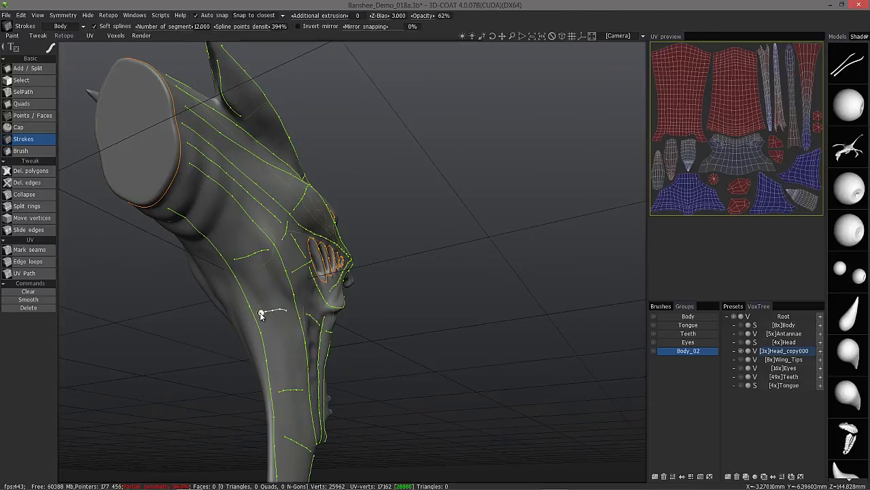
# Step: Run AUTOPO with the drawn guide strokes and inspect the resulting quad mesh around the eye, gills and mouth
pyautogui.keyDown('alt'); pyautogui.moveTo(261, 315); pyautogui.dragTo(300, 101); pyautogui.keyUp('alt')
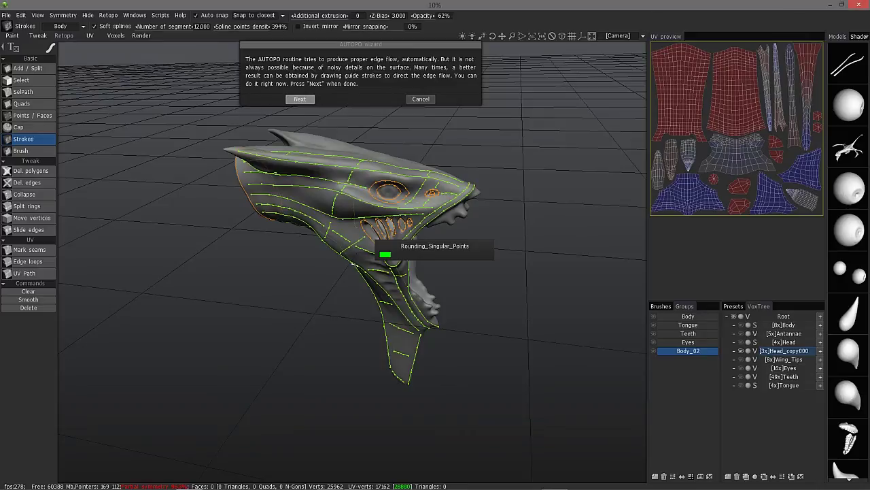
pyautogui.moveTo(323, 280); pyautogui.dragTo(406, 229)
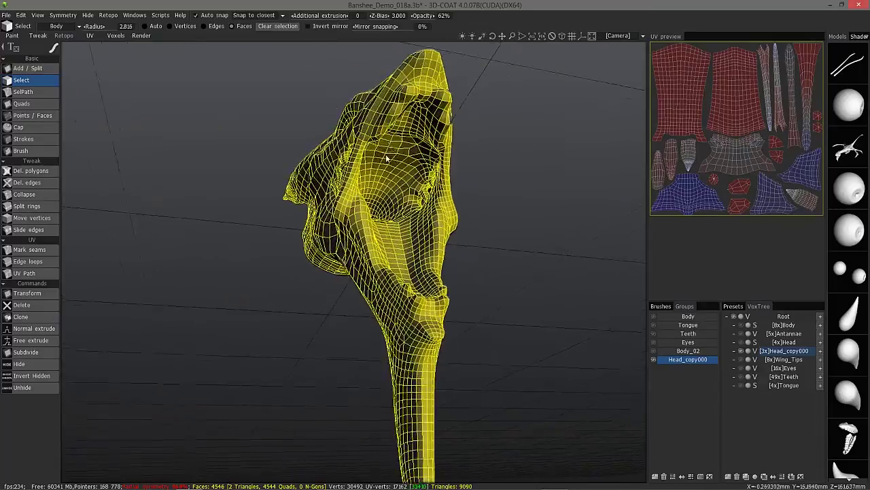
pyautogui.moveTo(393, 129)
pyautogui.mouseDown(button='middle')
pyautogui.moveTo(437, 127)
pyautogui.moveTo(323, 166)
pyautogui.moveTo(334, 184)
pyautogui.mouseUp(button='middle')
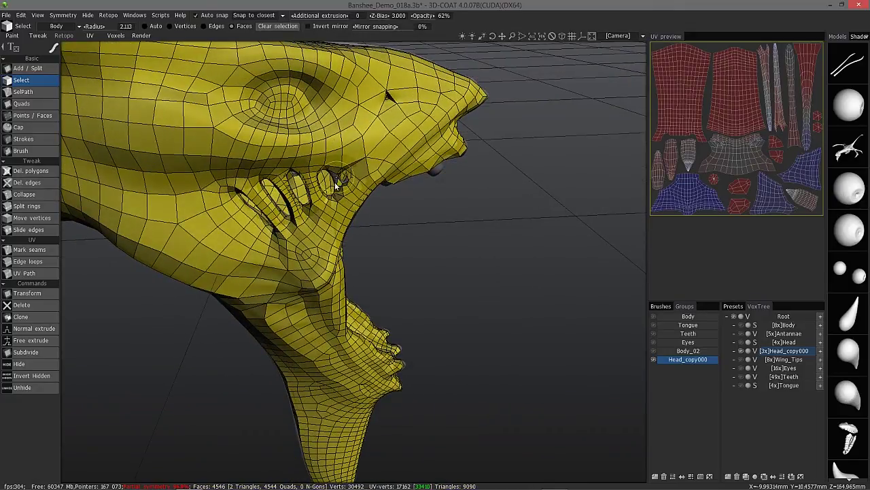
pyautogui.moveTo(342, 187); pyautogui.dragTo(456, 301, button='middle')
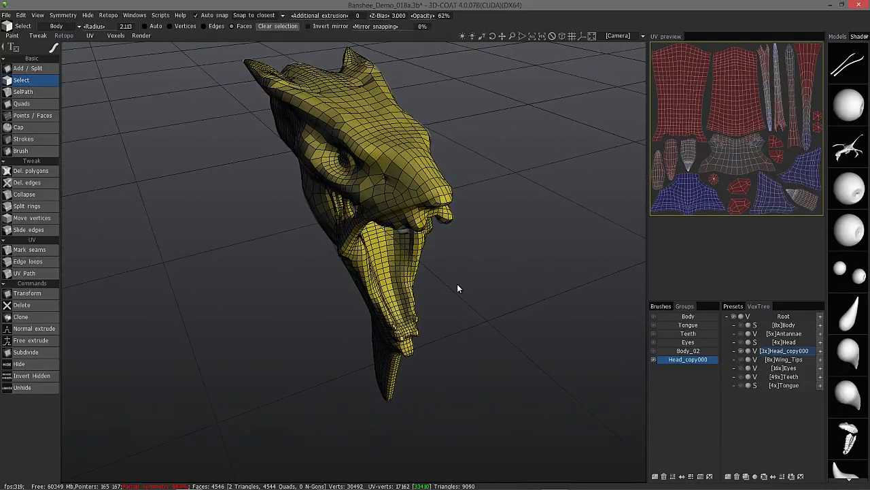
pyautogui.moveTo(276, 251); pyautogui.dragTo(288, 251, button='middle')
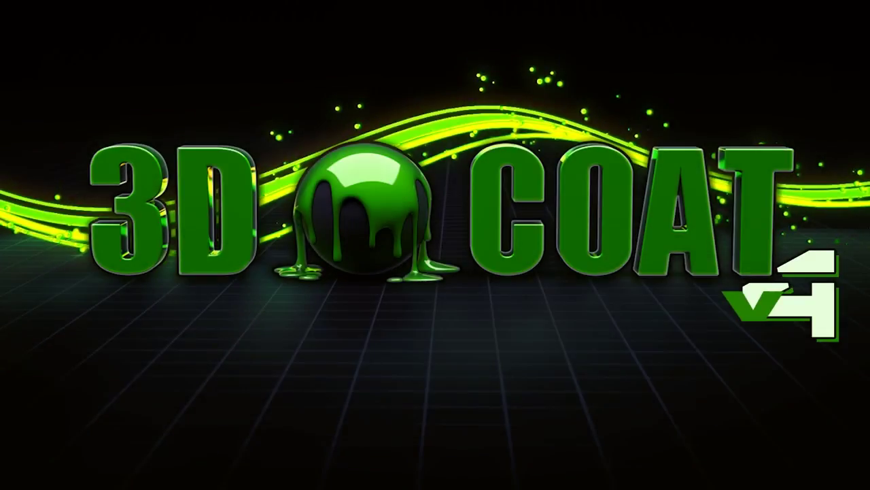